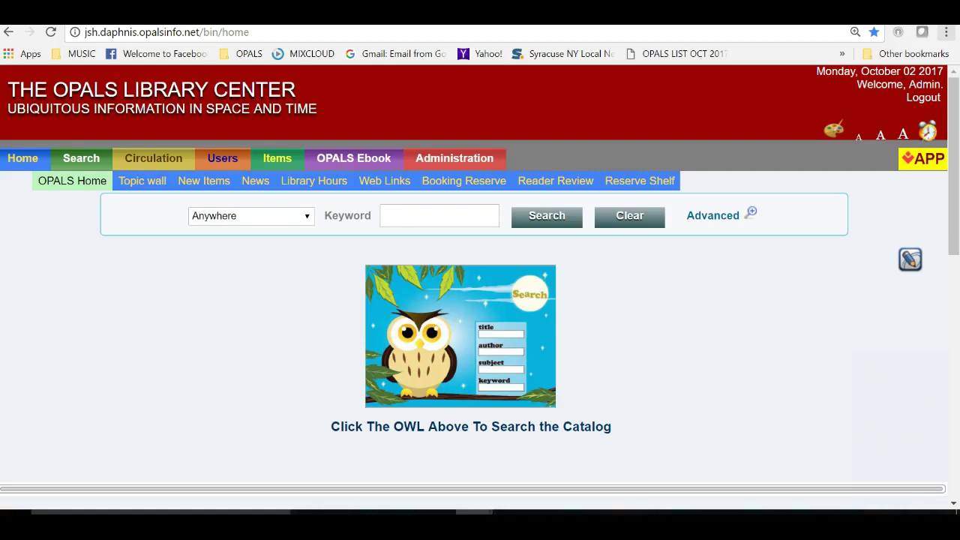
Go to Administration > Reports/Tools and open Barcode Range Assignment & Tables.
mouse_move(452, 163)
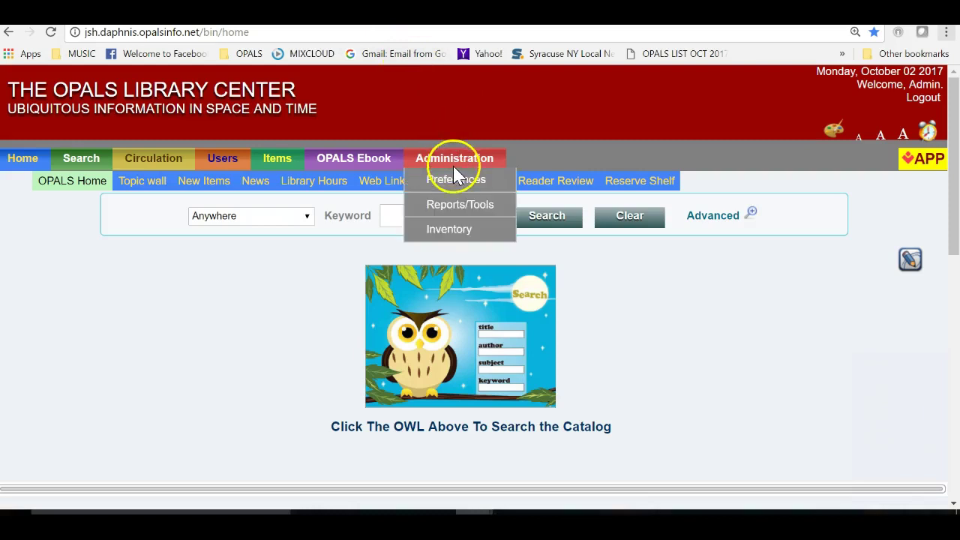
click(490, 207)
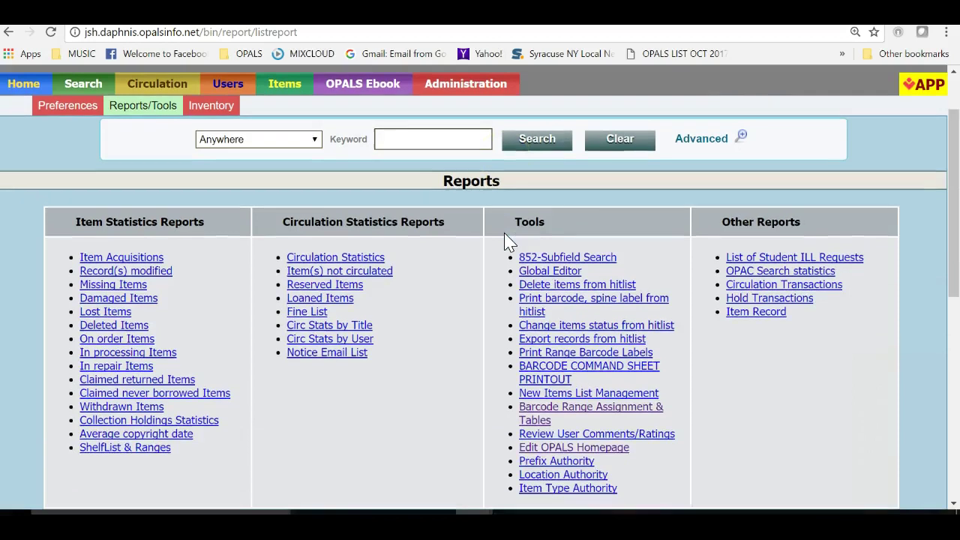
click(575, 415)
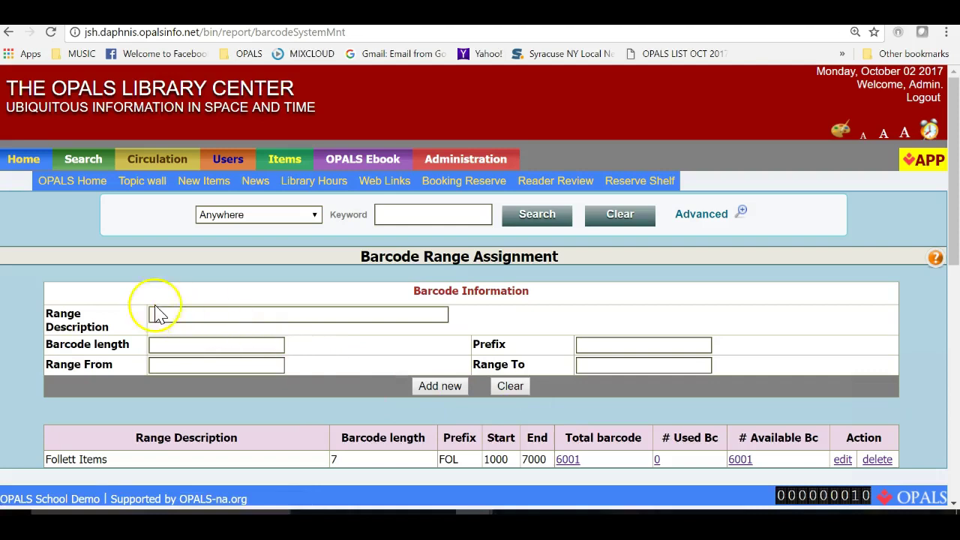
click(171, 313)
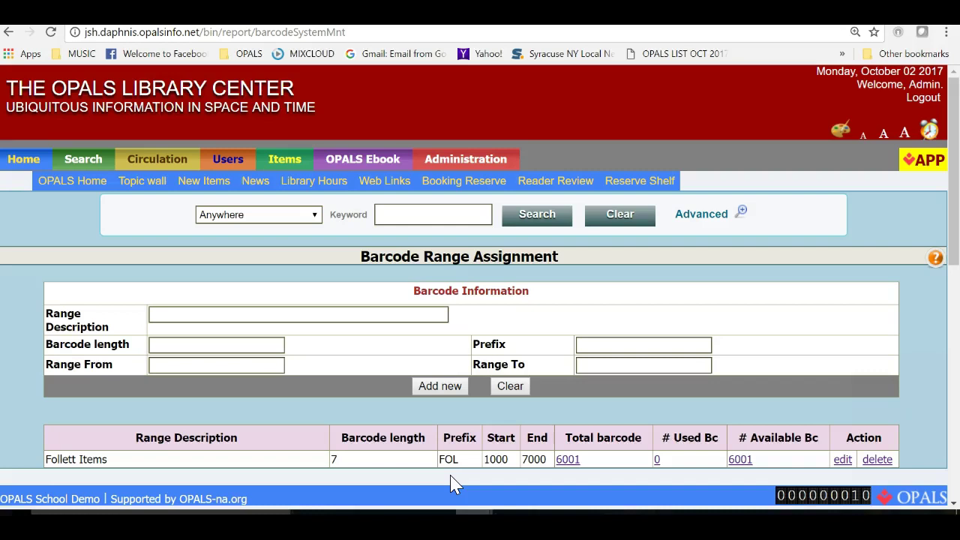
Enter range description 'The OPALS Library Center Items' with prefix TOLC.
scroll(450, 484, down, 1)
click(168, 237)
text(The O)
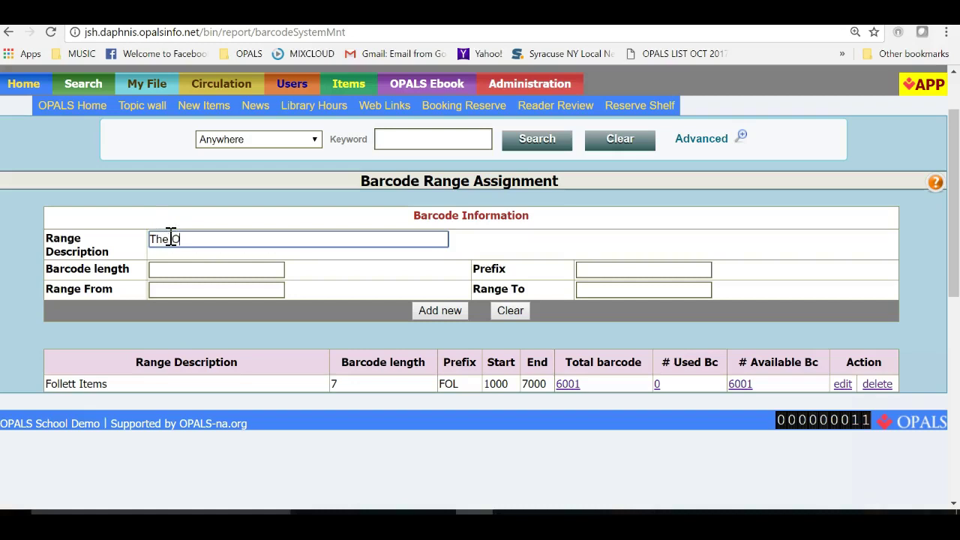
text(PALS Library Center Items)
click(590, 268)
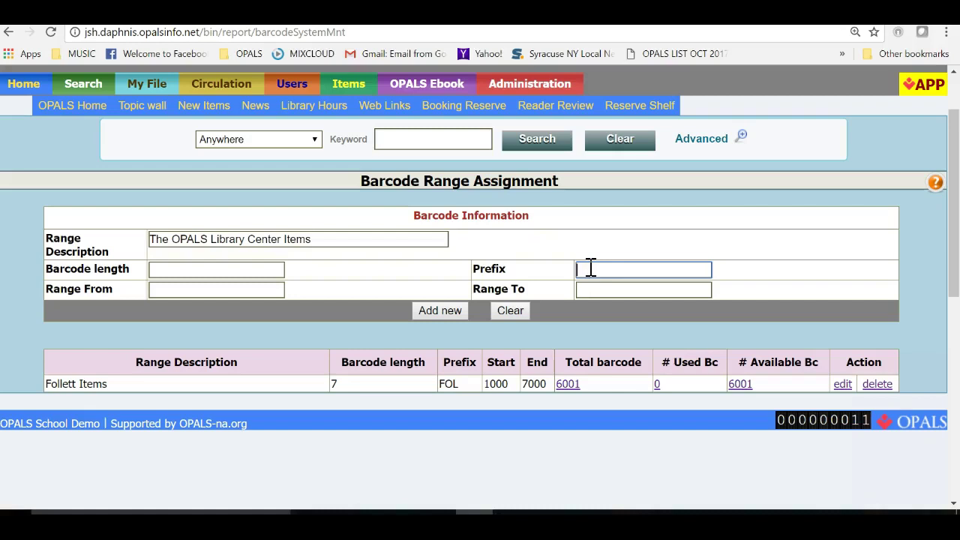
text(TCL)
text(C)
Set the range from 3000 to 5000 with barcode length 8, and add the range.
click(170, 291)
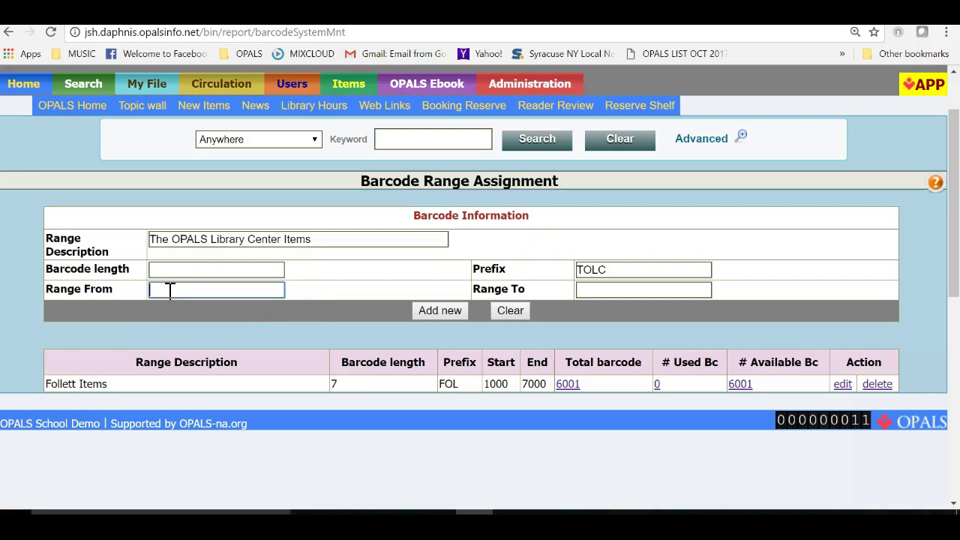
text(2)
text(00)
key(BackSpace)
key(BackSpace)
key(BackSpace)
text(3000)
click(597, 290)
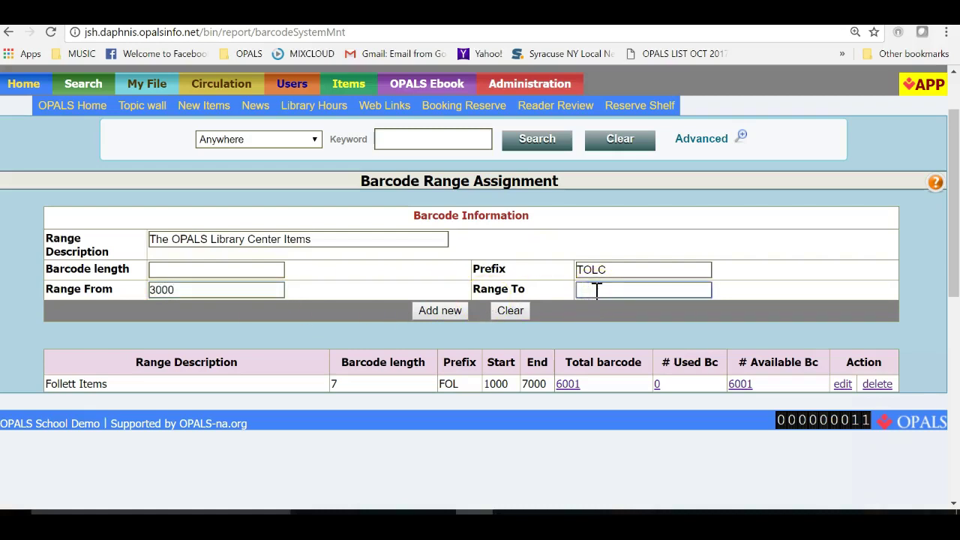
text(5000)
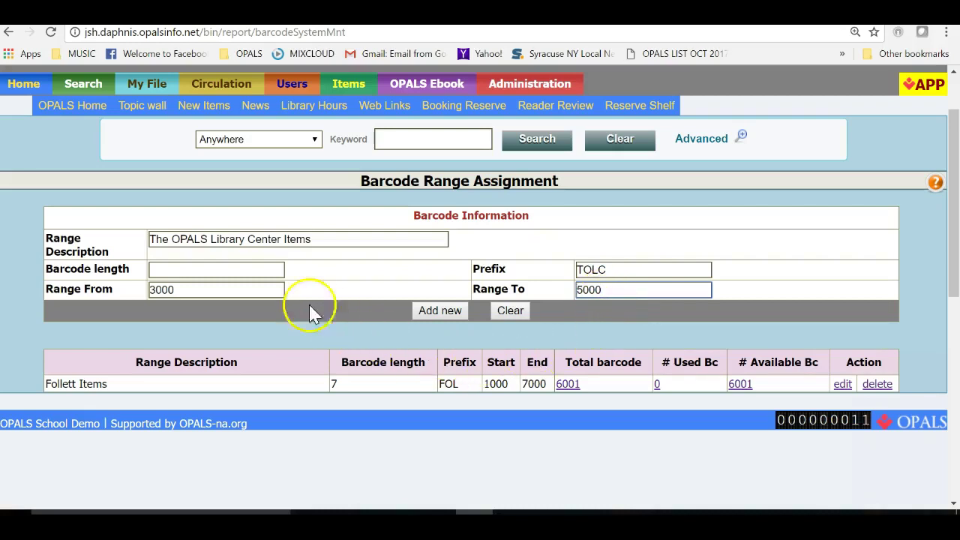
click(199, 268)
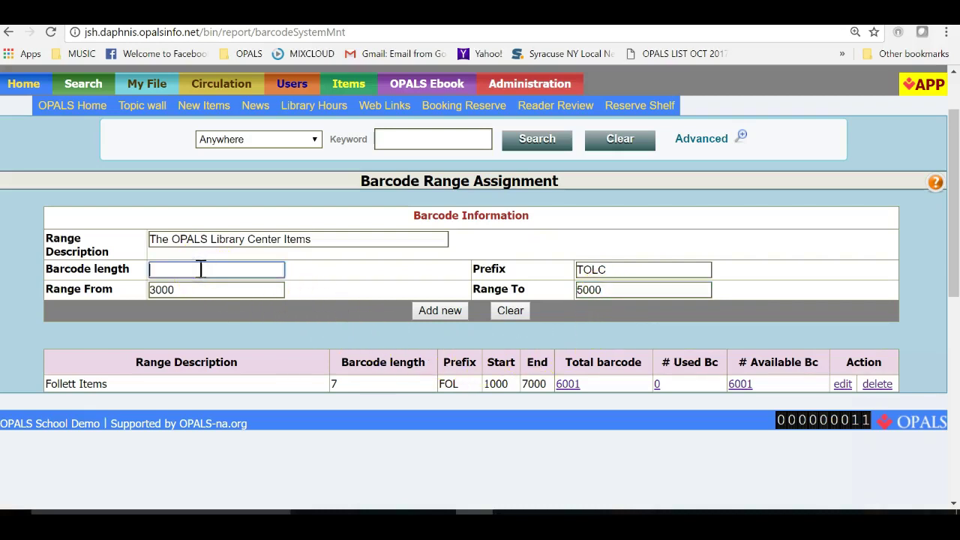
text(8)
click(442, 311)
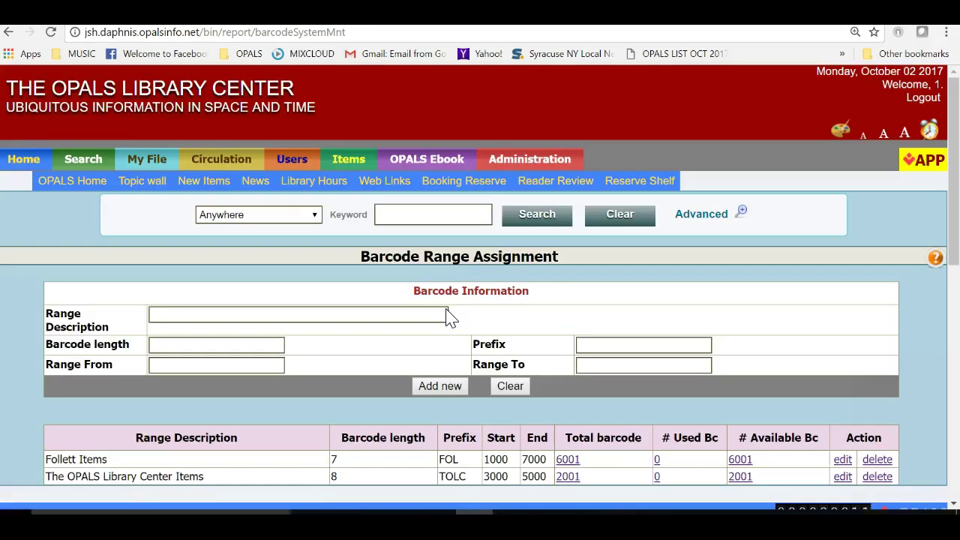
Enter range description 'Gum Drop Books' with prefix GDB.
click(264, 316)
text(Gum)
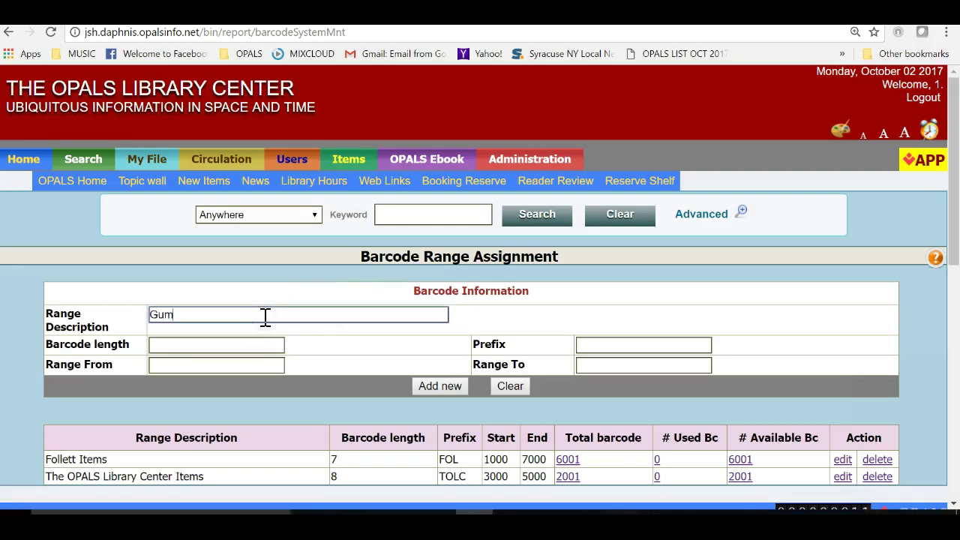
text( Drop B)
text(ooks)
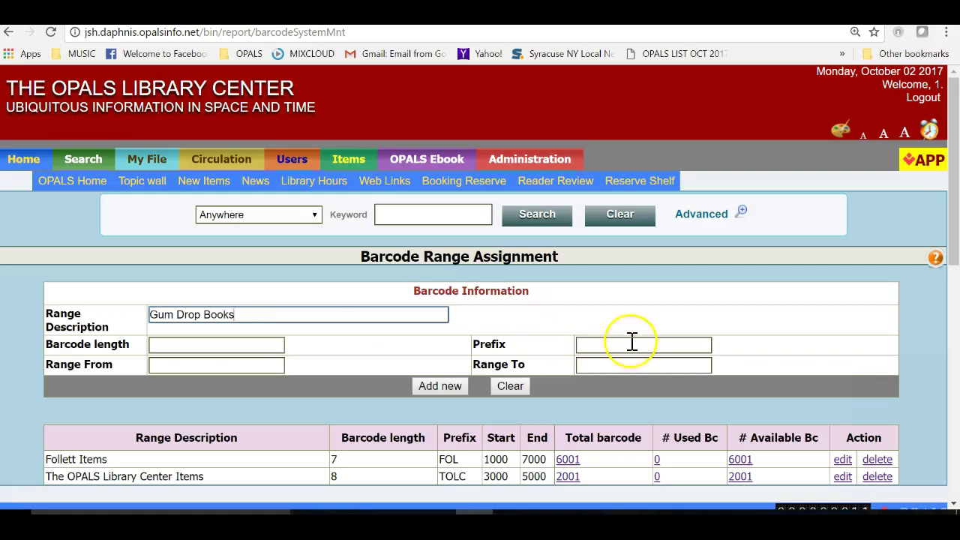
click(632, 342)
text(GD)
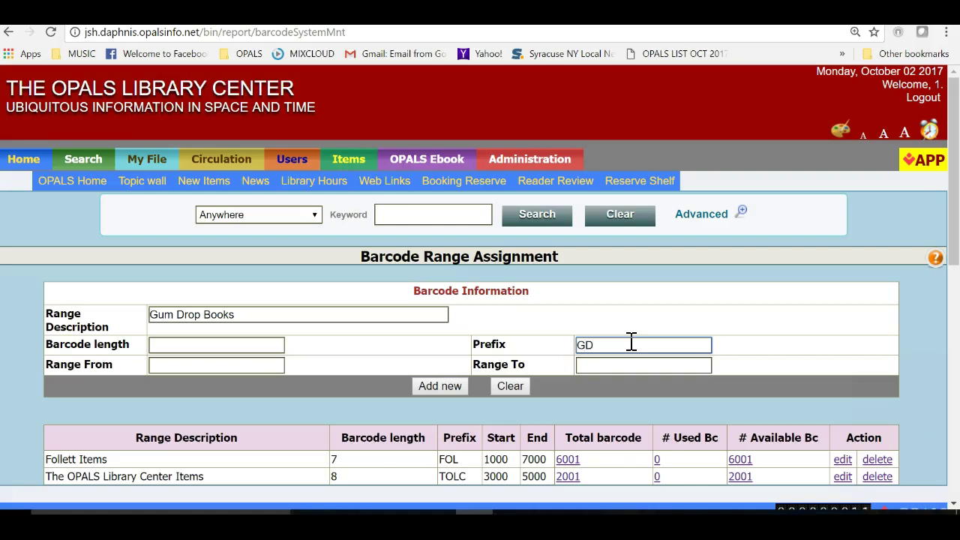
text(B)
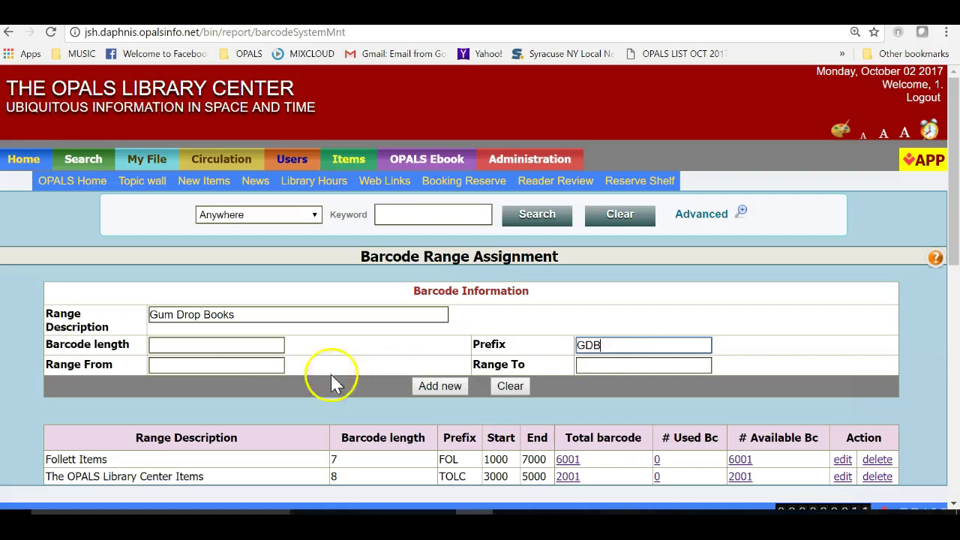
Set the range from 3000 to 4000 with barcode length 7, and add the range.
click(162, 366)
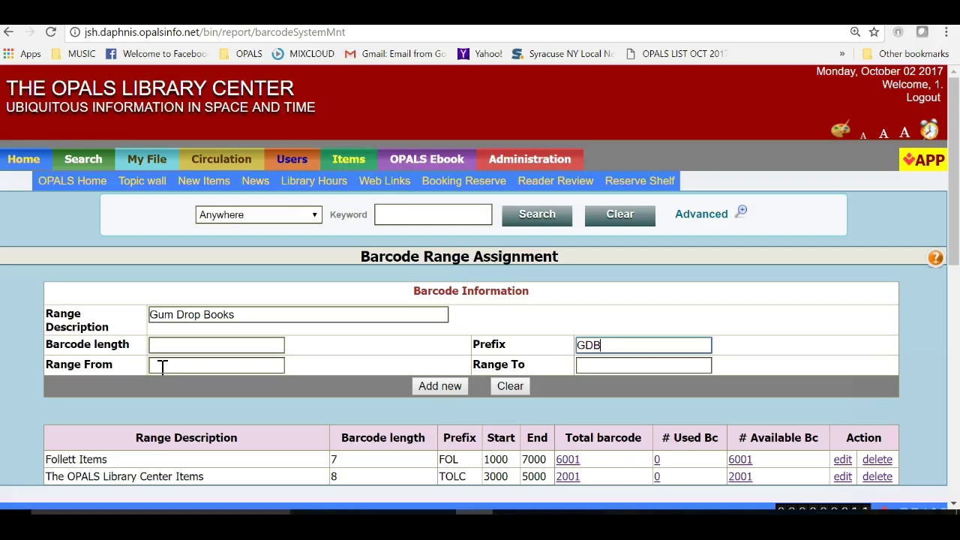
click(162, 366)
text(3000)
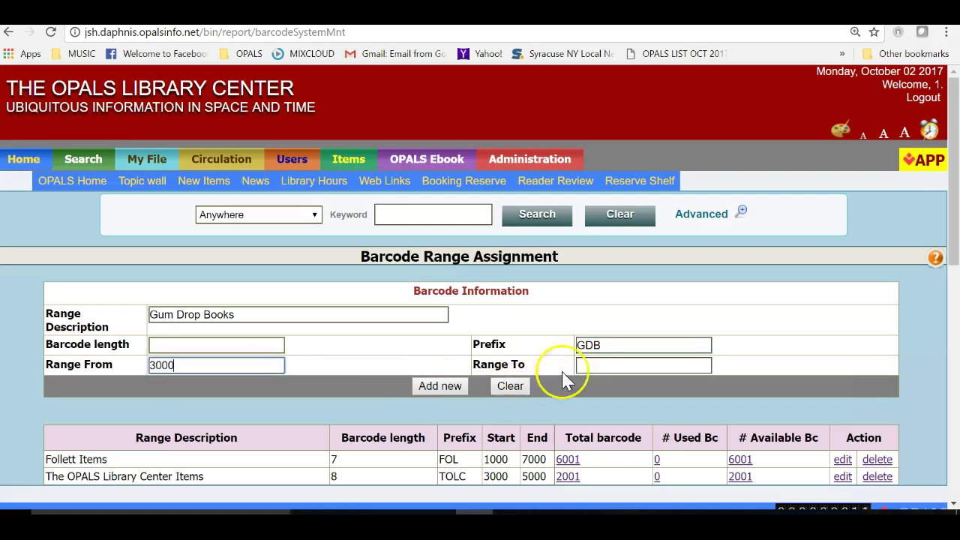
click(592, 366)
text(4000)
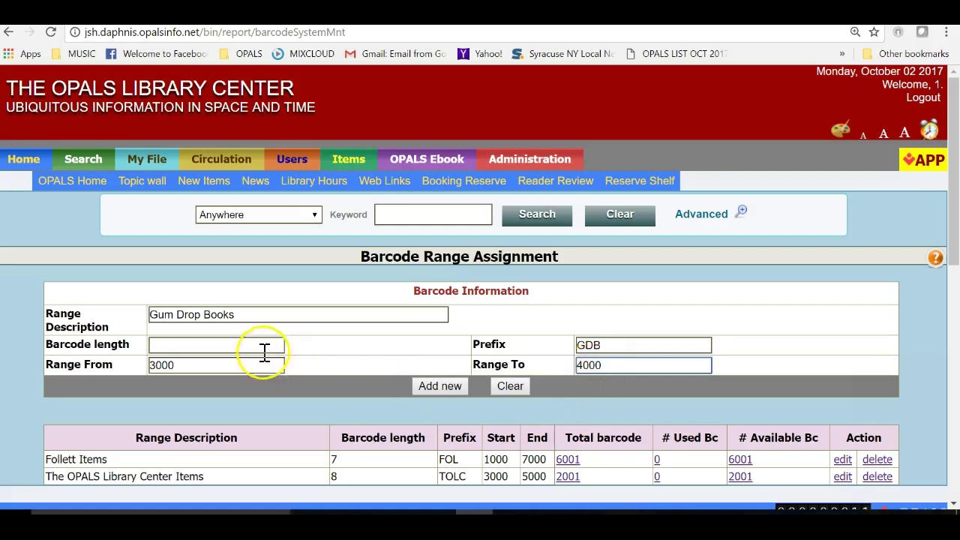
click(207, 344)
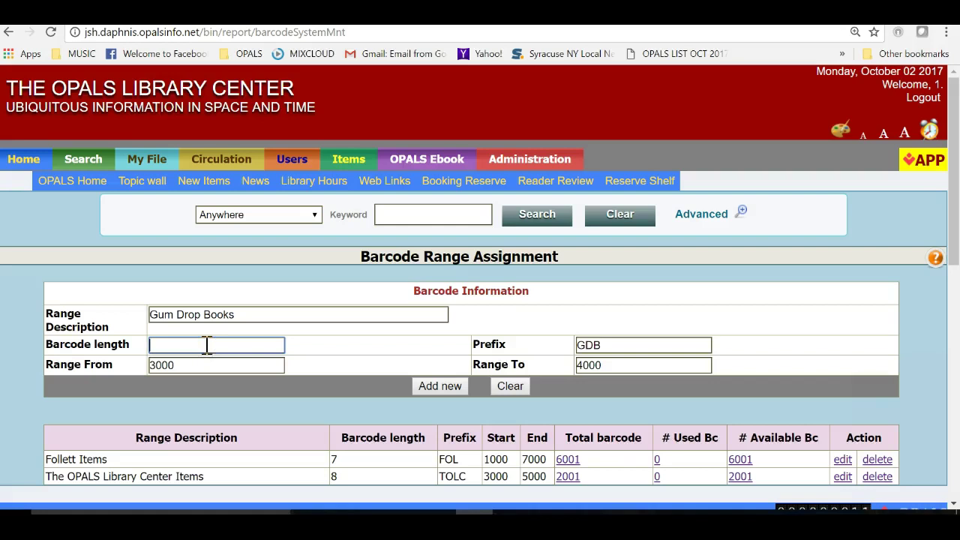
text(7)
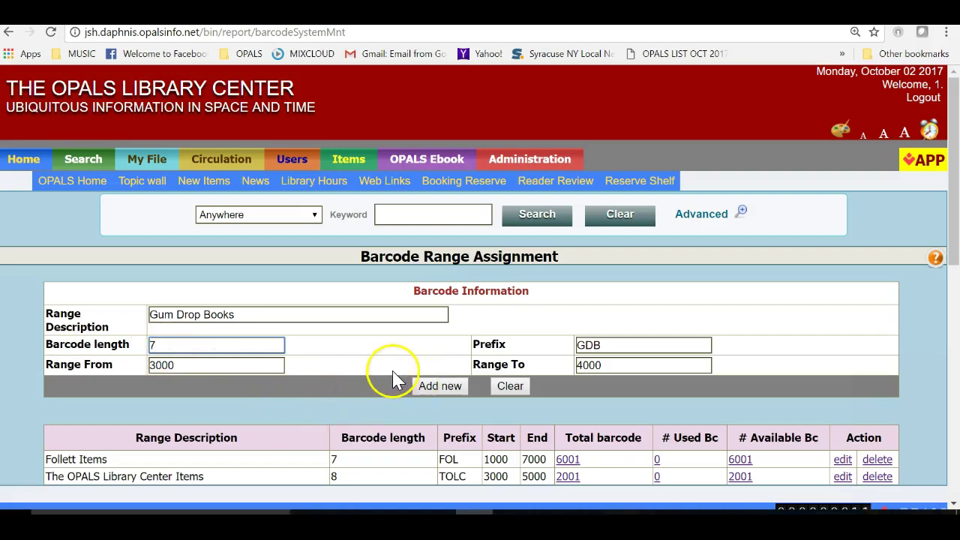
click(445, 389)
click(444, 388)
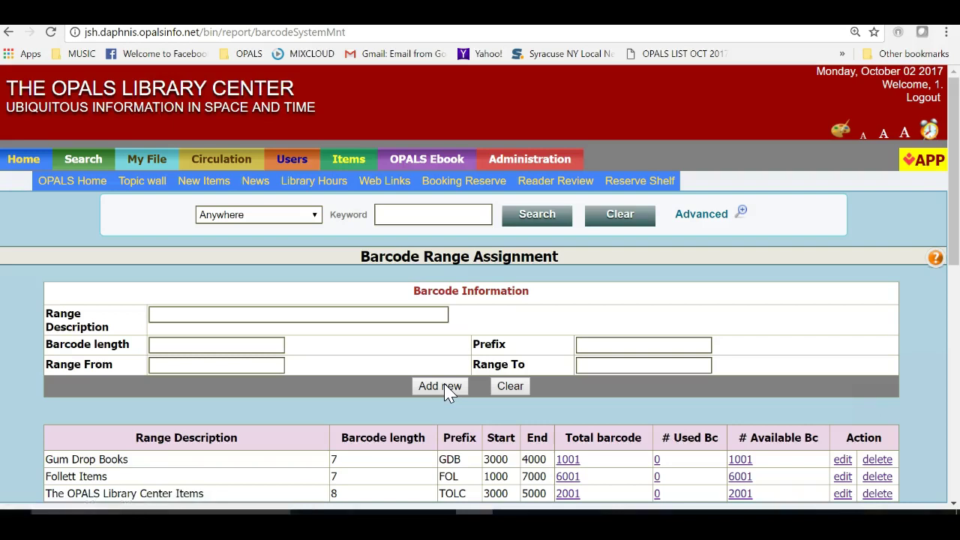
scroll(357, 338, down, 1)
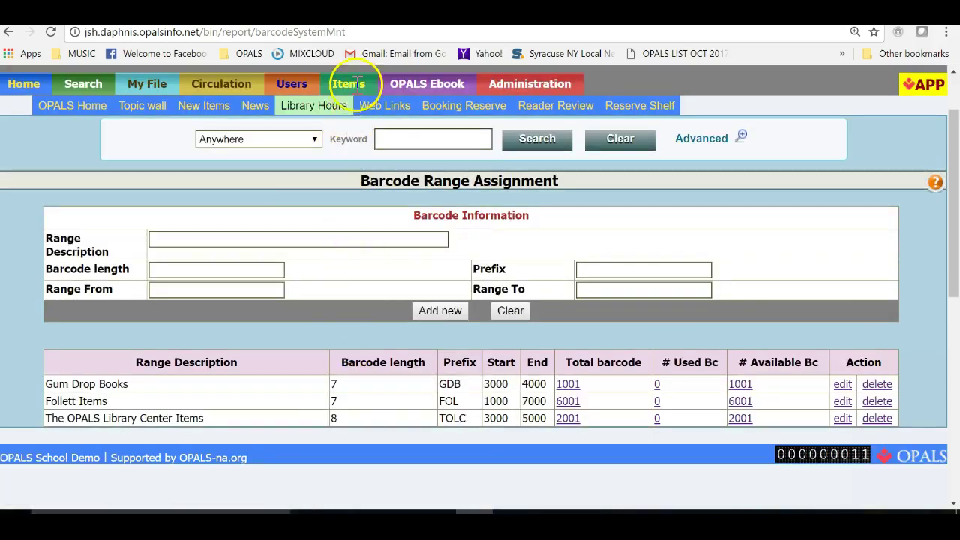
mouse_move(357, 81)
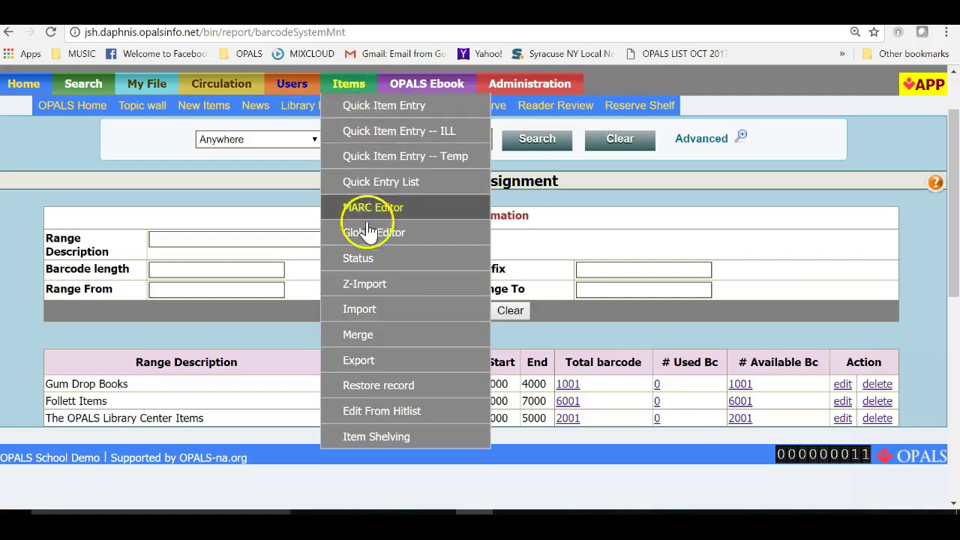
click(371, 283)
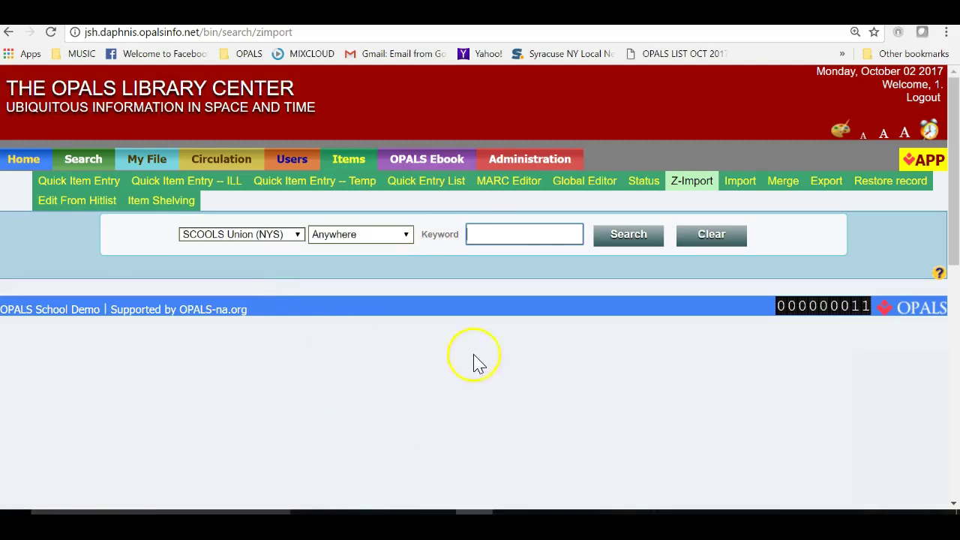
right_click(482, 234)
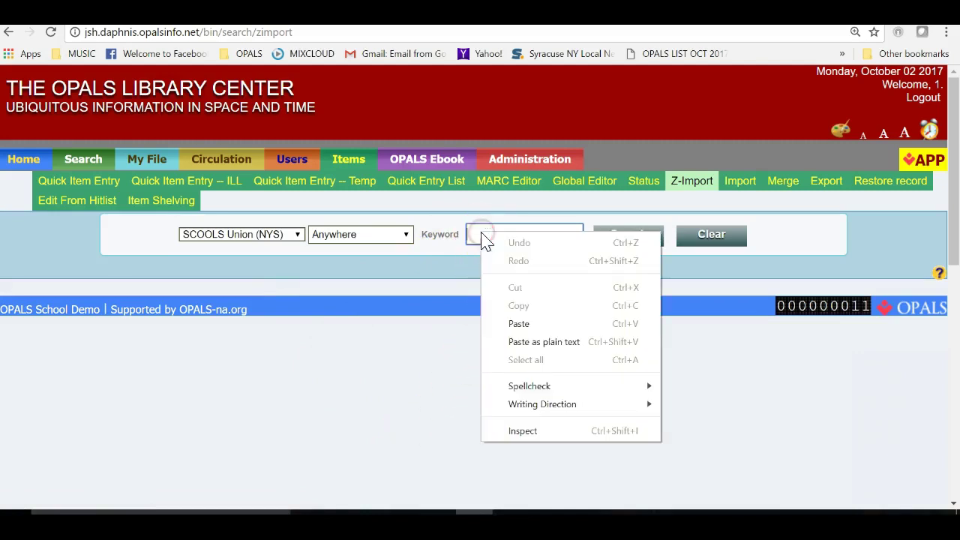
click(513, 324)
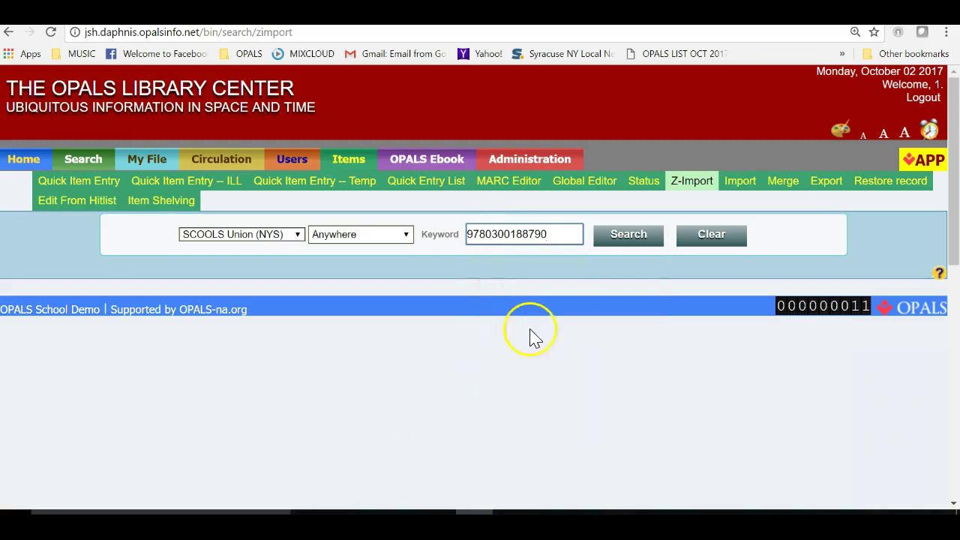
click(628, 238)
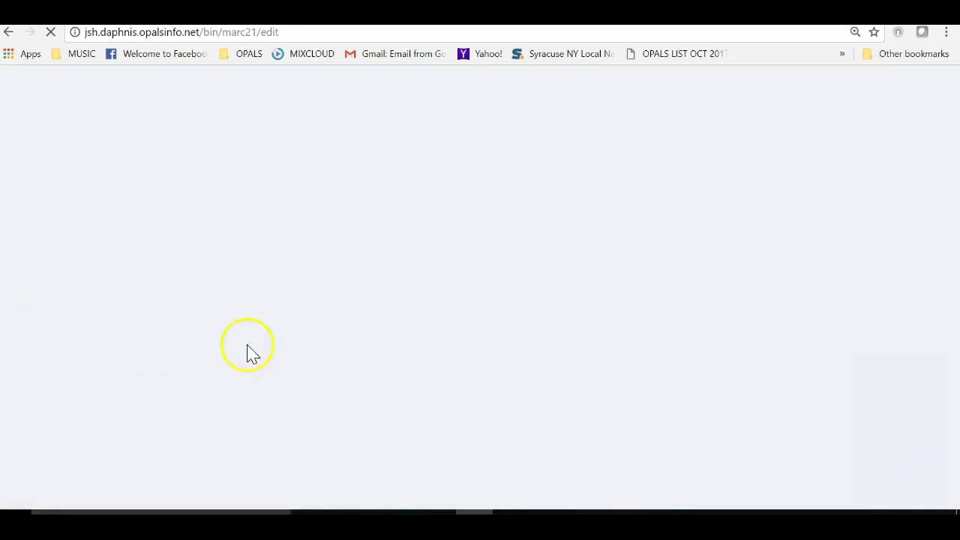
scroll(265, 354, down, 5)
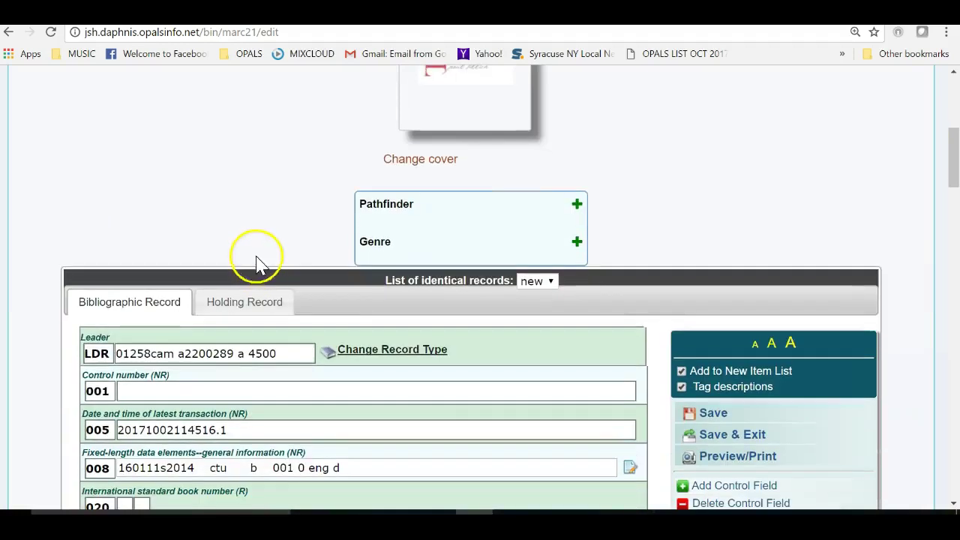
scroll(275, 192, down, 1)
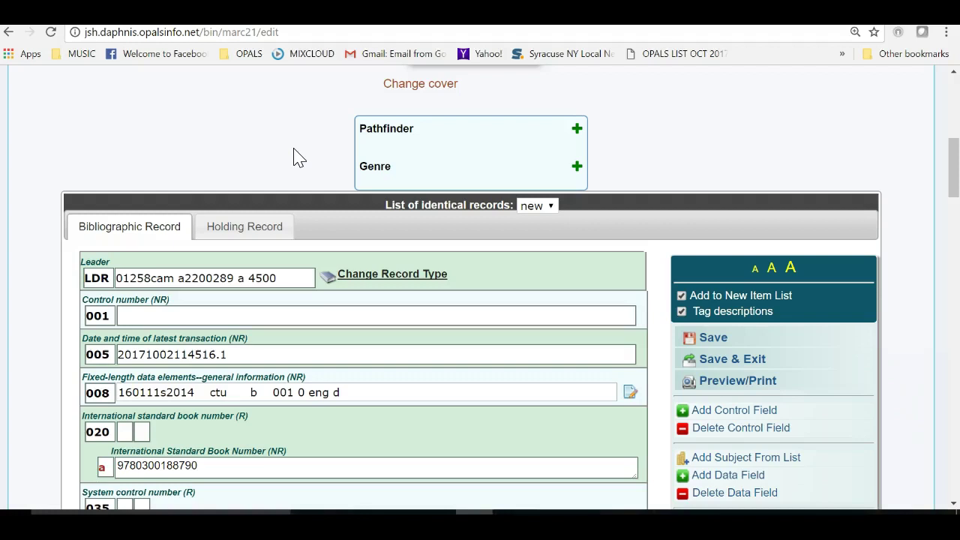
On the Holding Record, bring up the Barcode Selector from the Piece designation (Barcode) p field.
click(272, 222)
scroll(271, 222, down, 3)
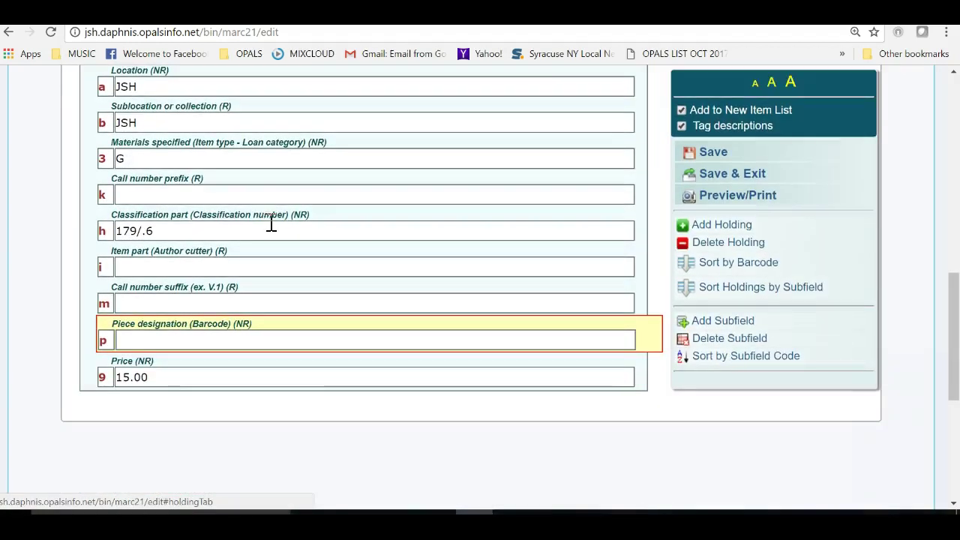
click(129, 340)
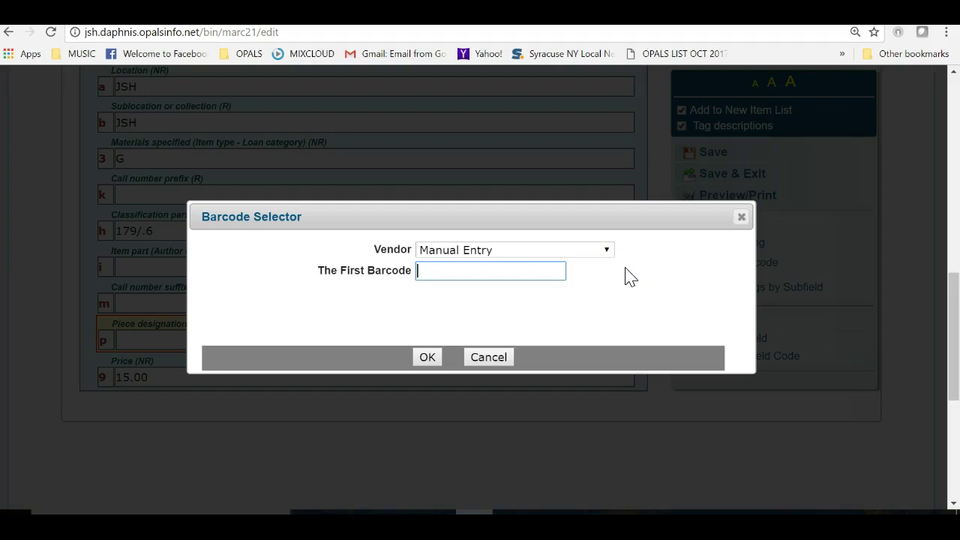
Choose The OPALS Library Center Items as vendor and insert barcode TOLC3000.
scroll(255, 439, down, 1)
click(255, 439)
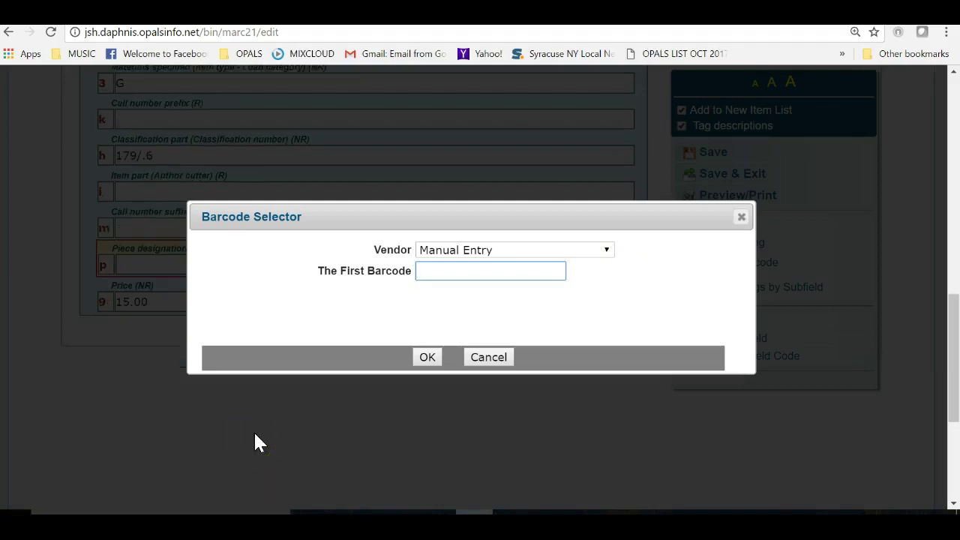
click(650, 319)
click(644, 309)
click(607, 250)
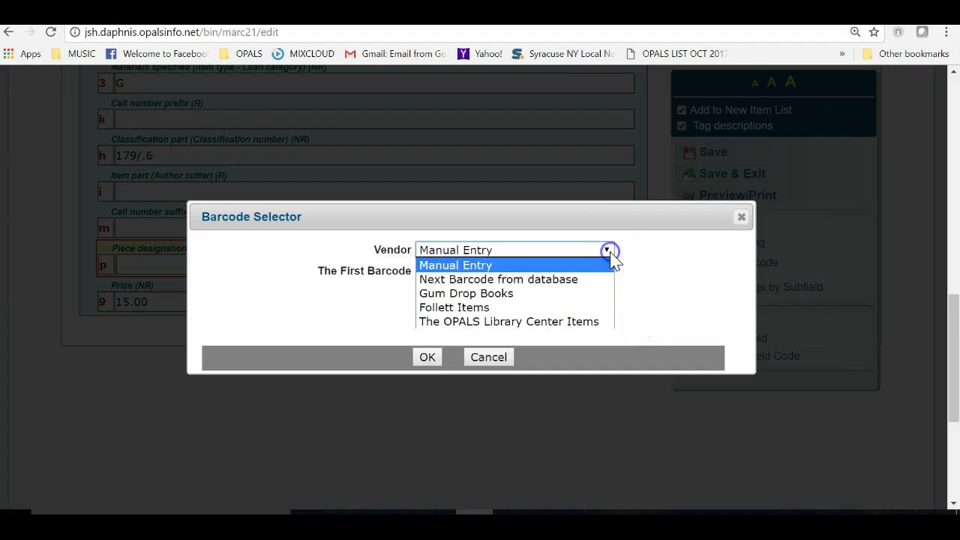
click(593, 321)
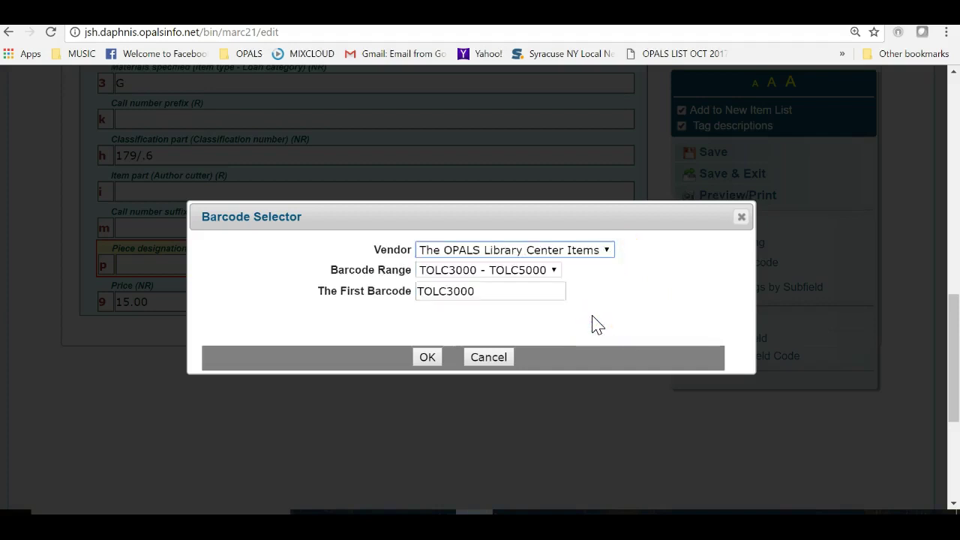
click(463, 461)
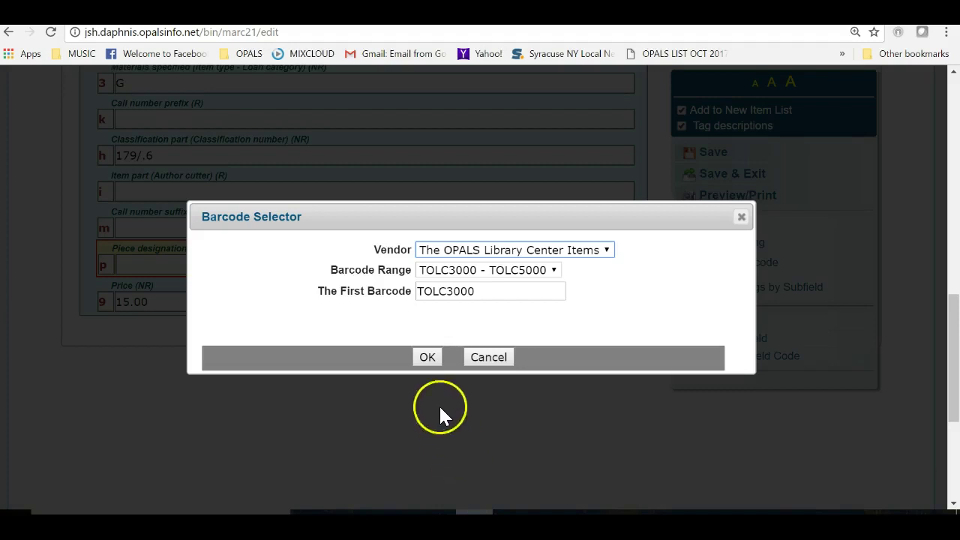
click(427, 359)
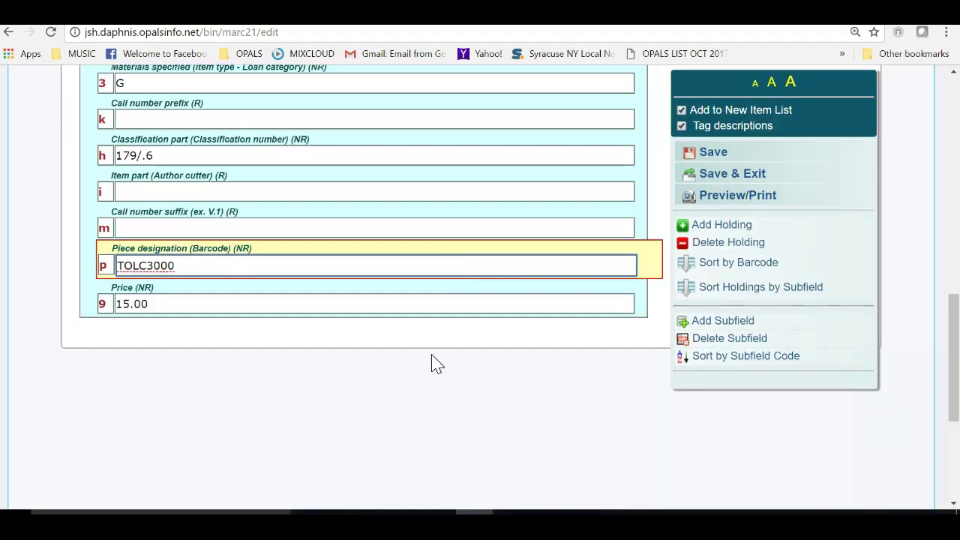
Save and exit the record, dismissing the 'Record updated successfully' message.
scroll(431, 356, up, 1)
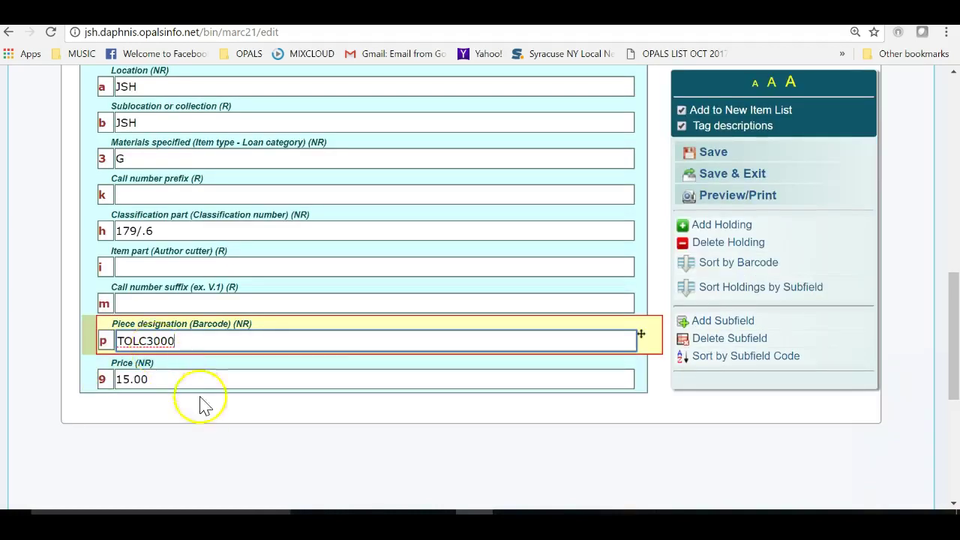
click(285, 461)
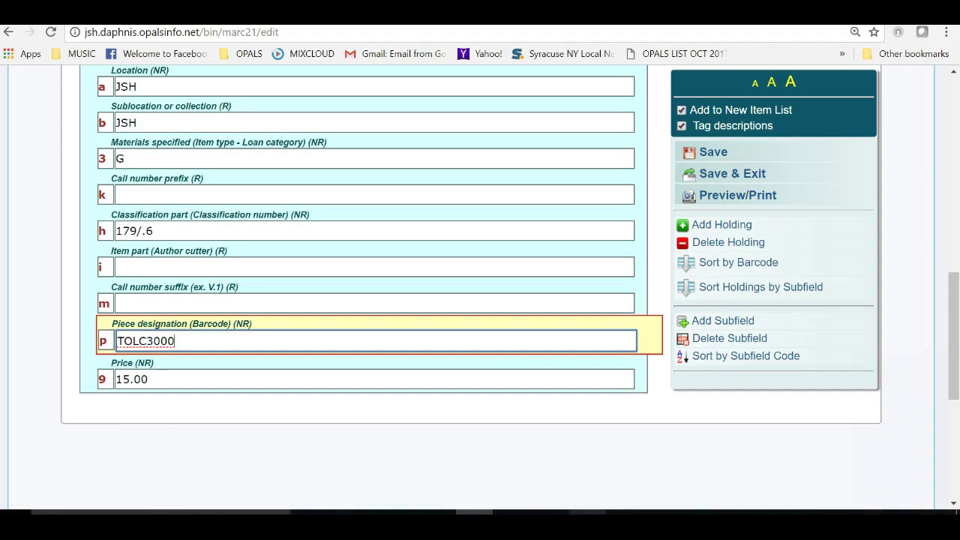
click(753, 175)
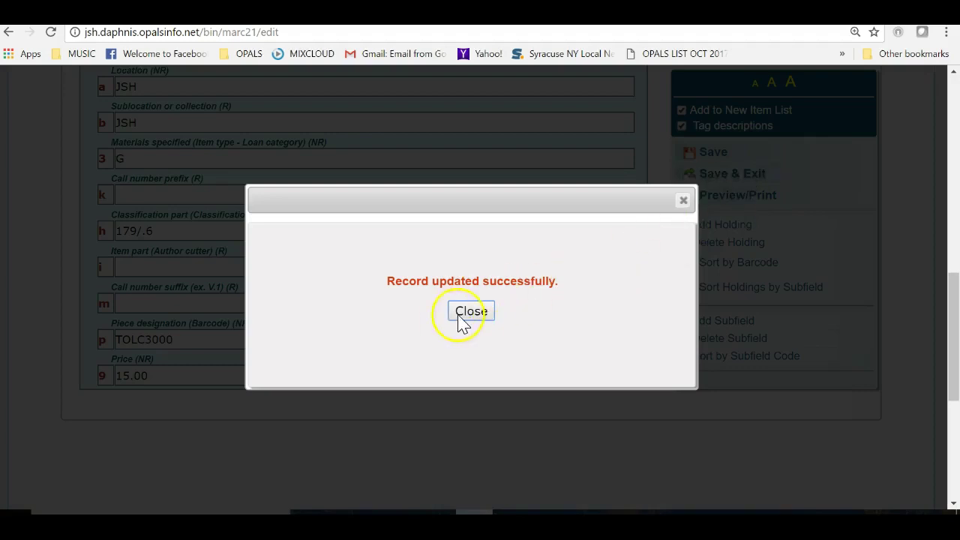
click(471, 312)
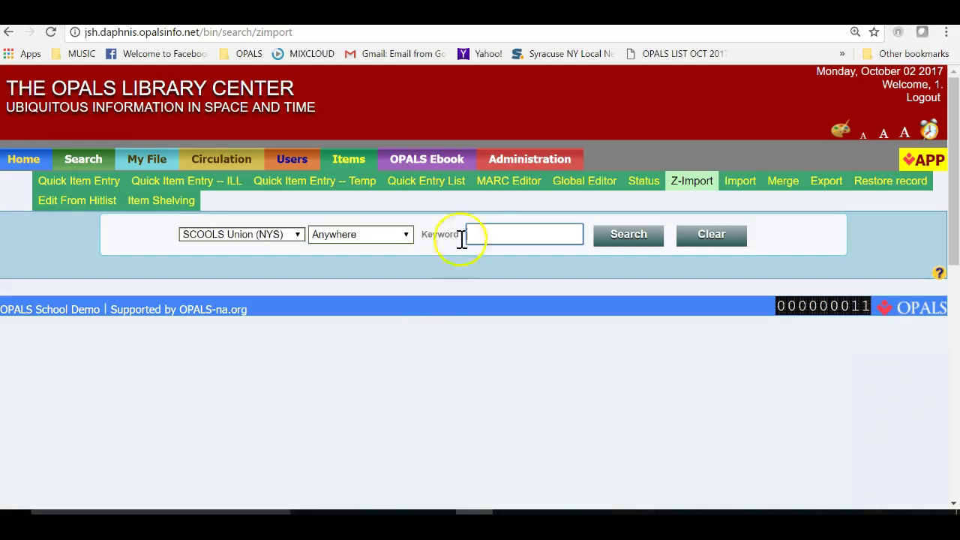
click(478, 233)
right_click(479, 233)
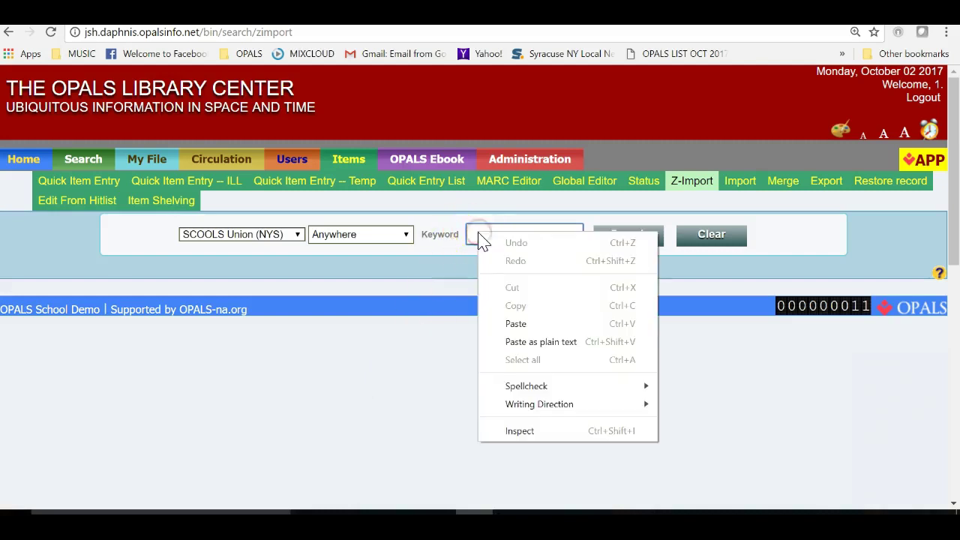
click(517, 326)
click(615, 240)
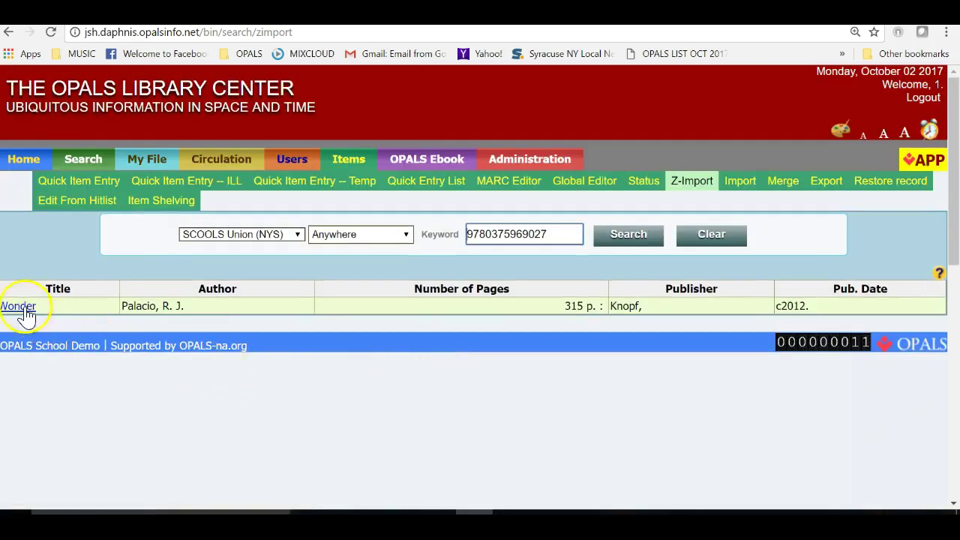
click(22, 307)
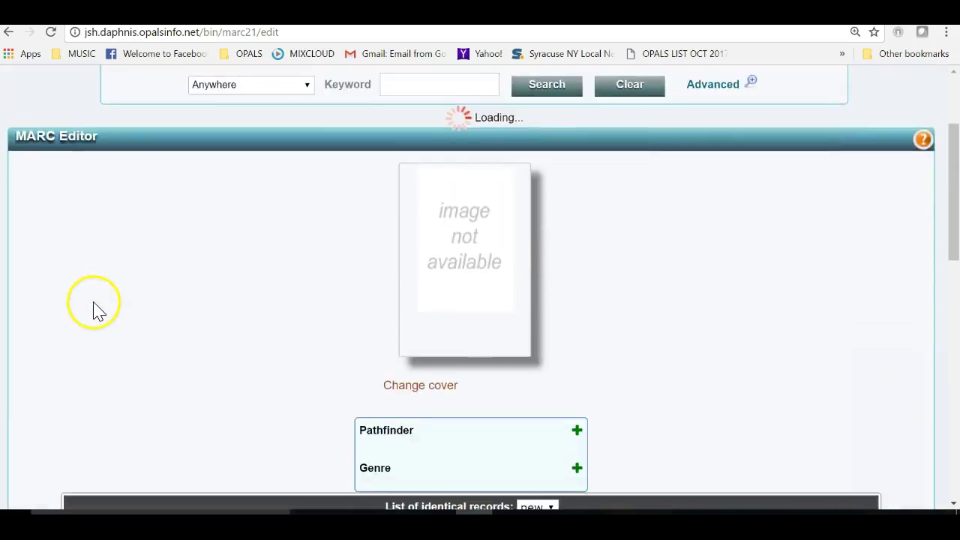
Switch the MARC Editor to Wonder's Holding Record, showing location JSH and classification [Fic].
scroll(103, 309, down, 1)
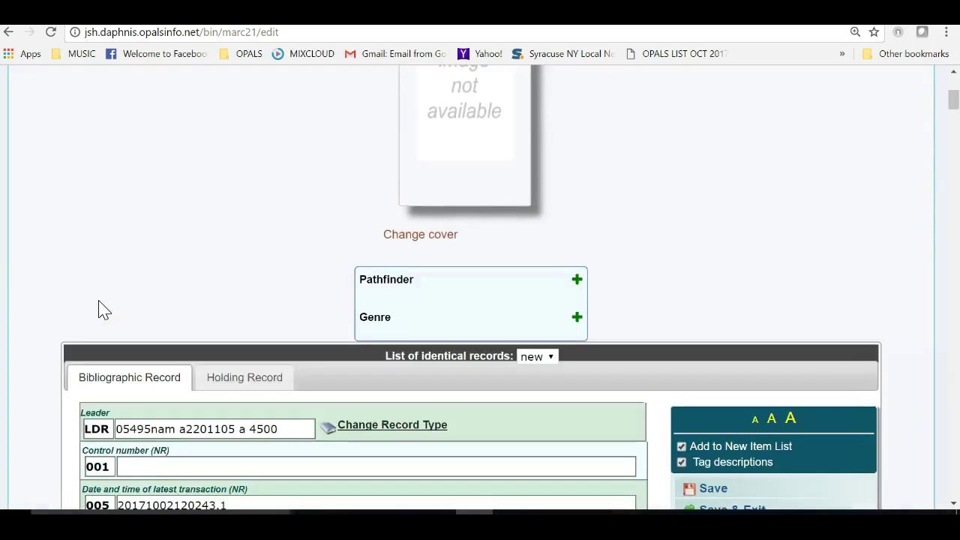
scroll(98, 300, down, 1)
scroll(73, 276, down, 1)
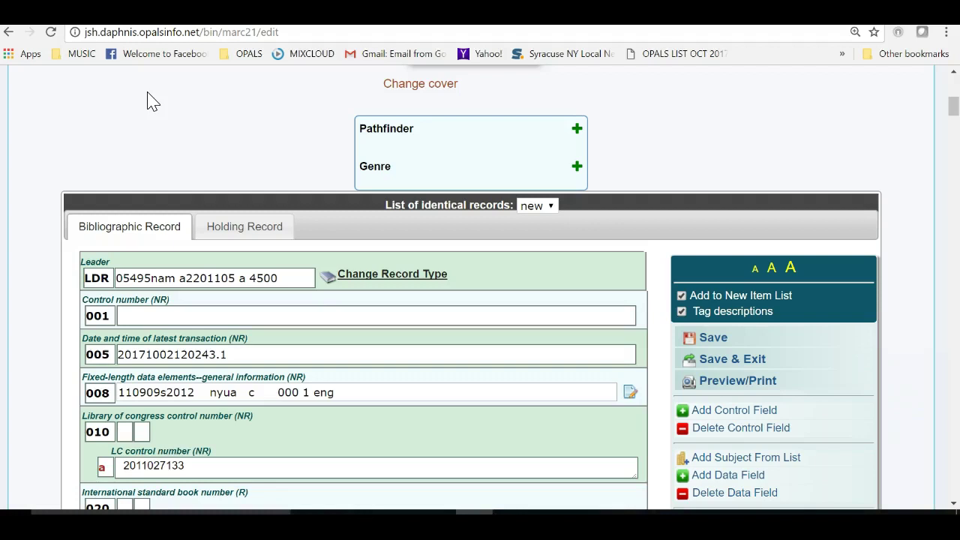
click(259, 226)
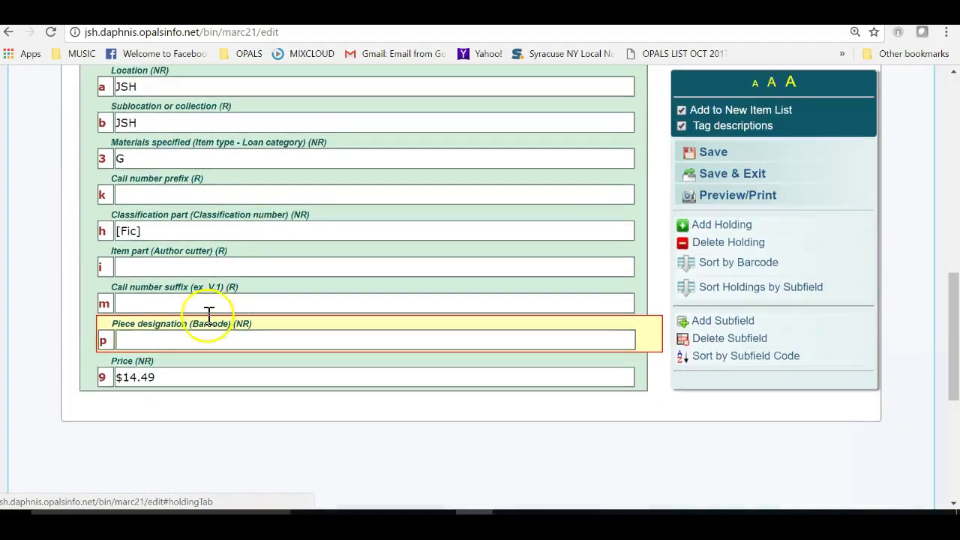
Assign barcode TOLC3001 from the Barcode Selector and save the Wonder record.
click(133, 340)
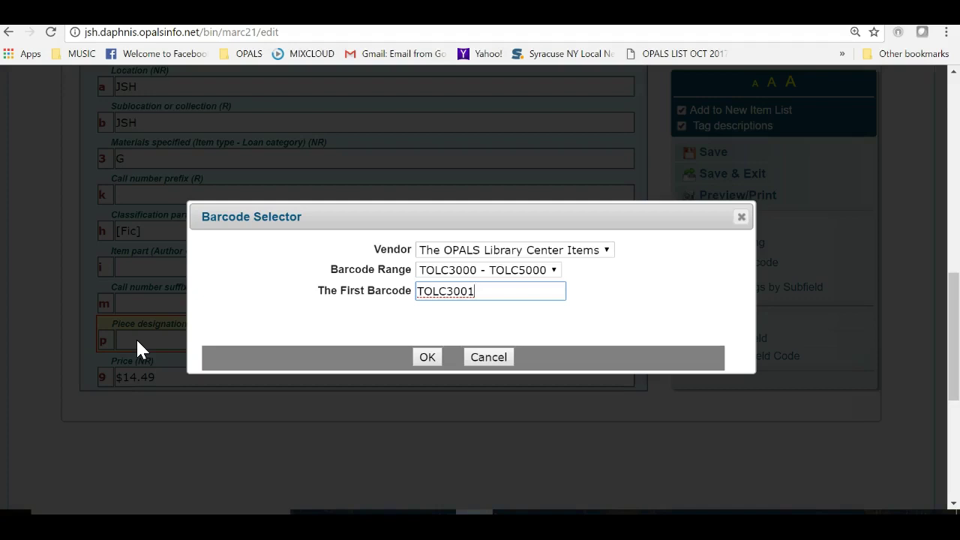
click(428, 358)
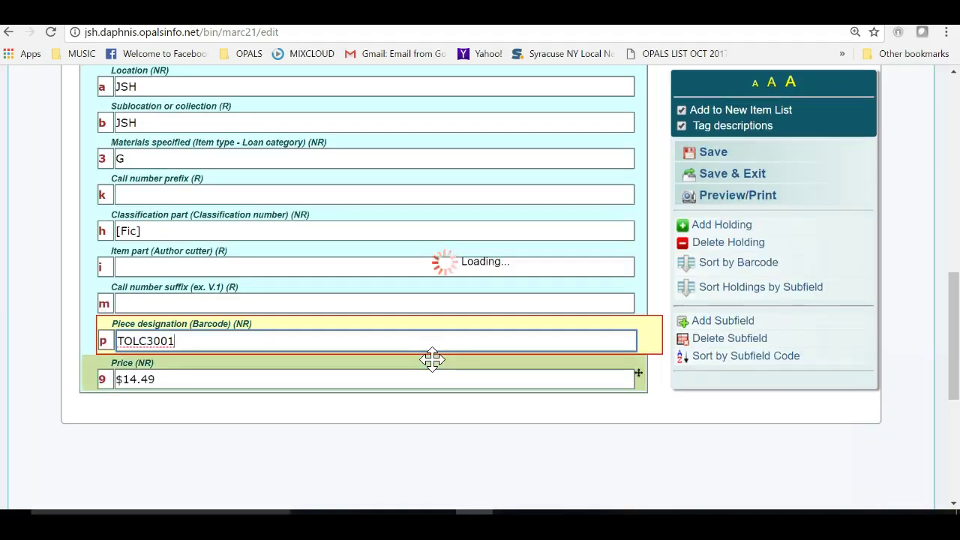
click(713, 156)
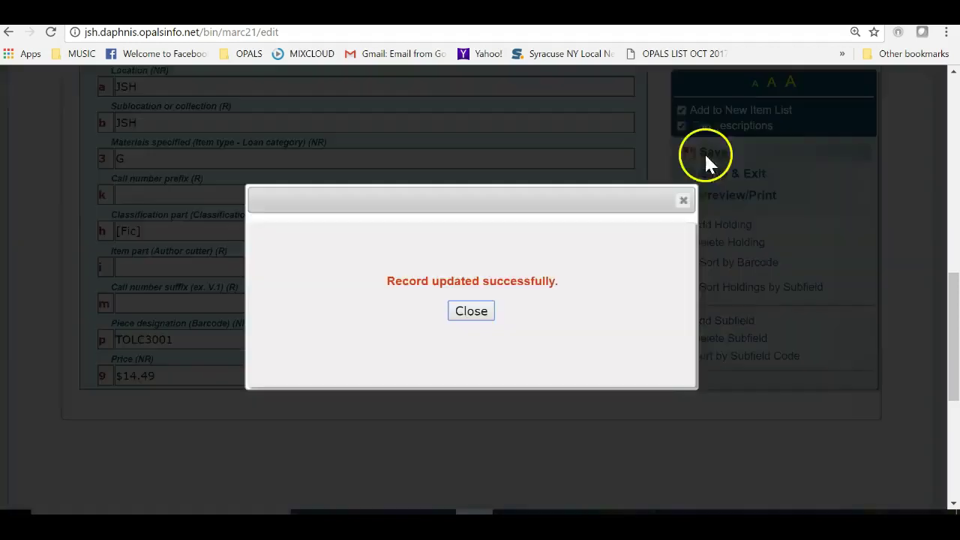
click(472, 312)
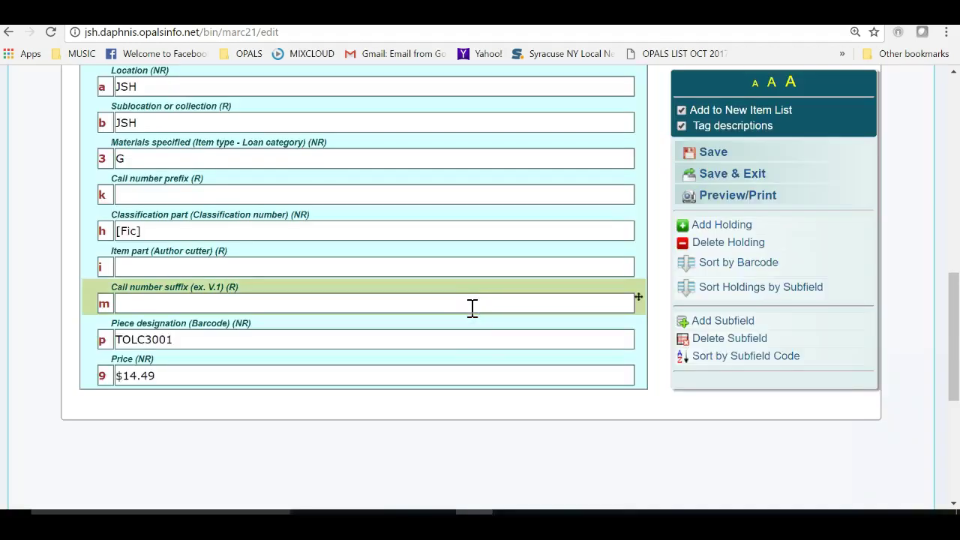
Verify the TOLC range shows 2 used and 1999 available barcodes, then go to the OPALS Help home page.
scroll(471, 307, up, 8)
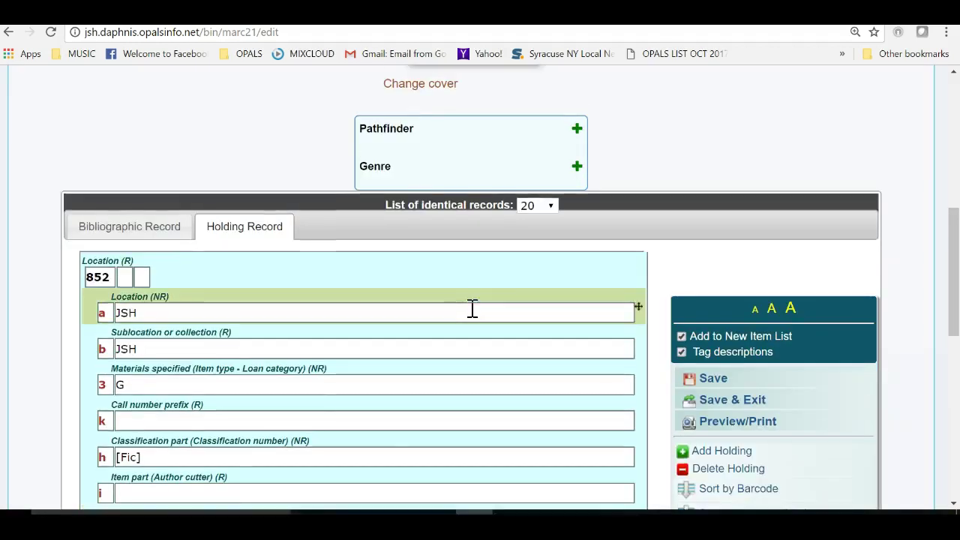
scroll(540, 315, up, 1)
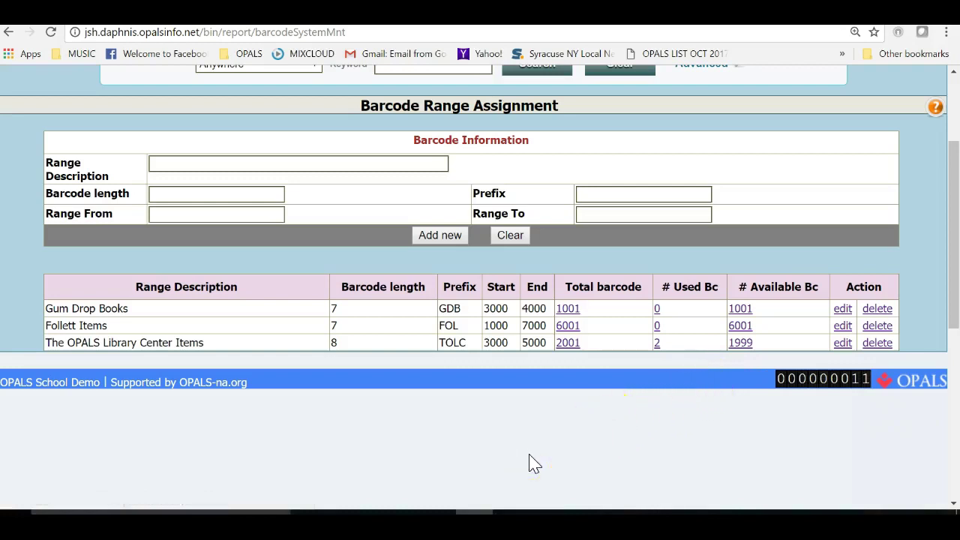
click(199, 381)
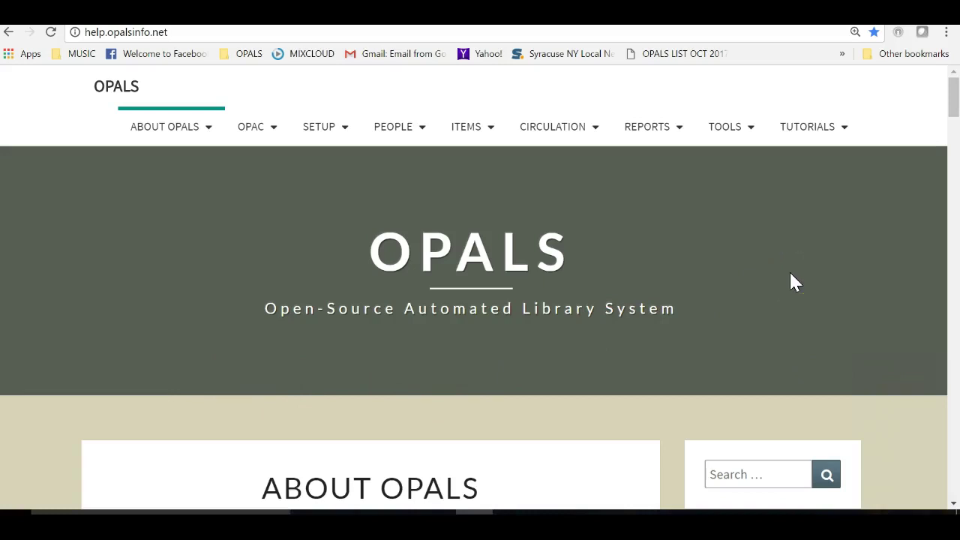
Open the Barcode Range Assignment Table article from the help site's Tools menu, then redisplay the Tools list.
mouse_move(734, 132)
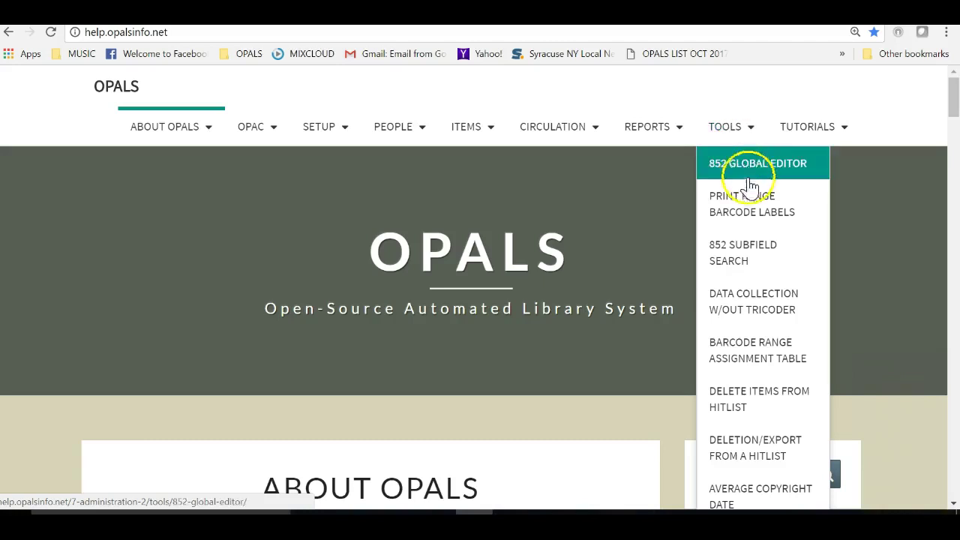
click(759, 346)
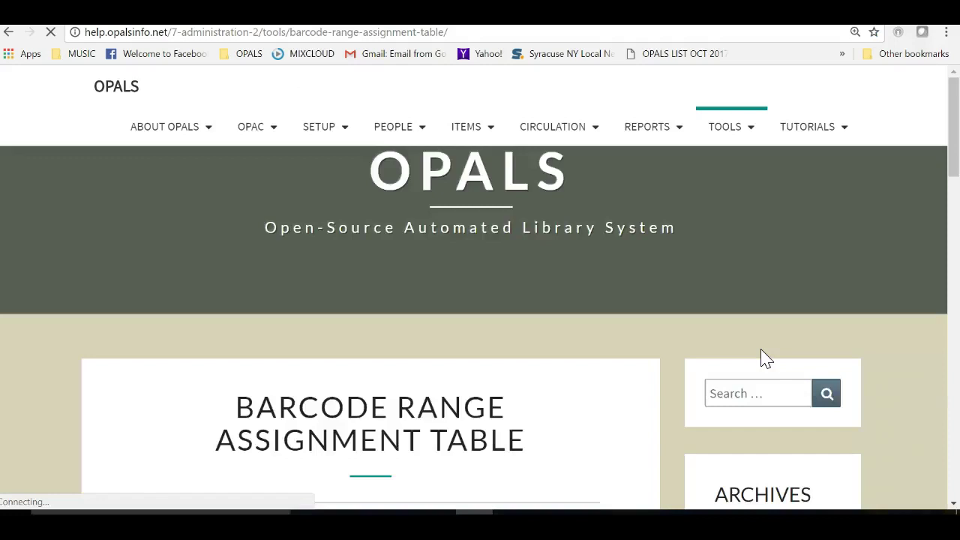
scroll(658, 321, down, 2)
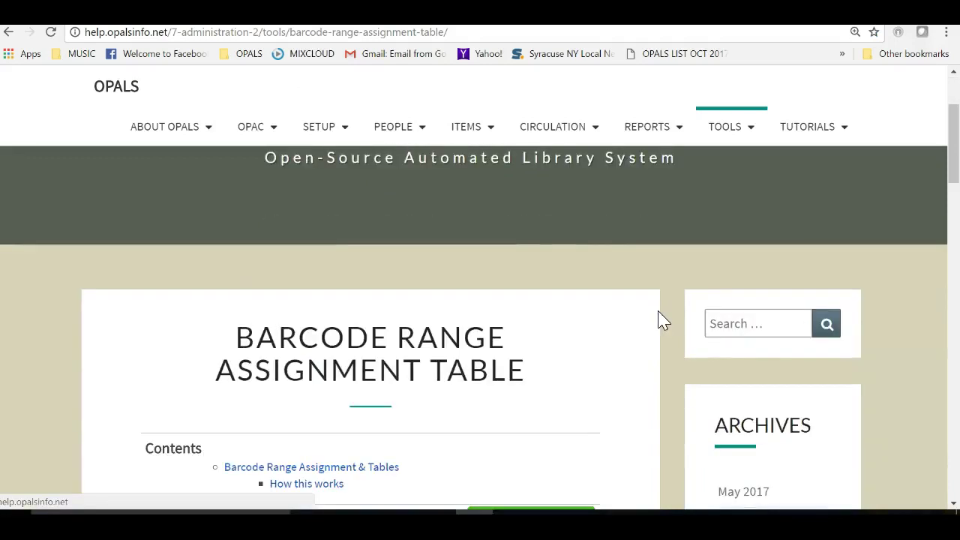
click(750, 139)
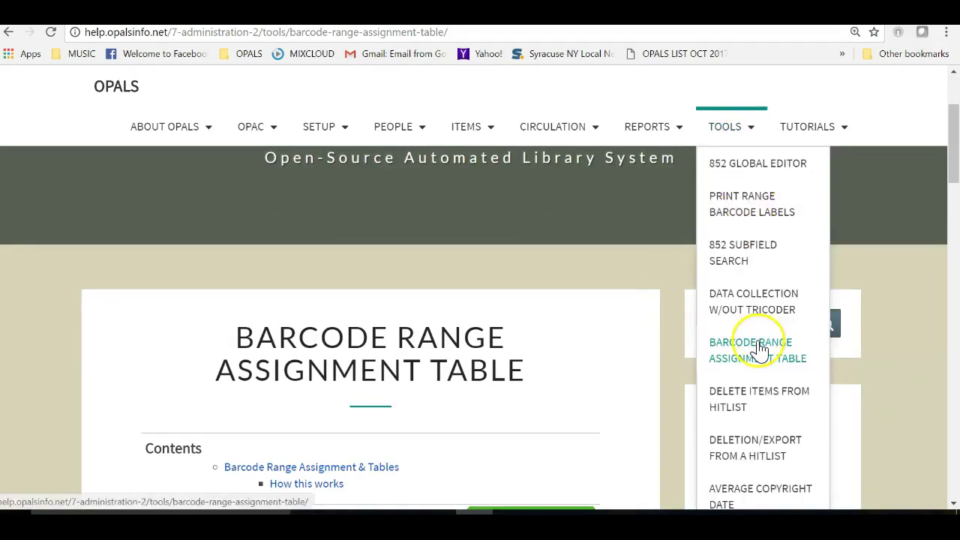